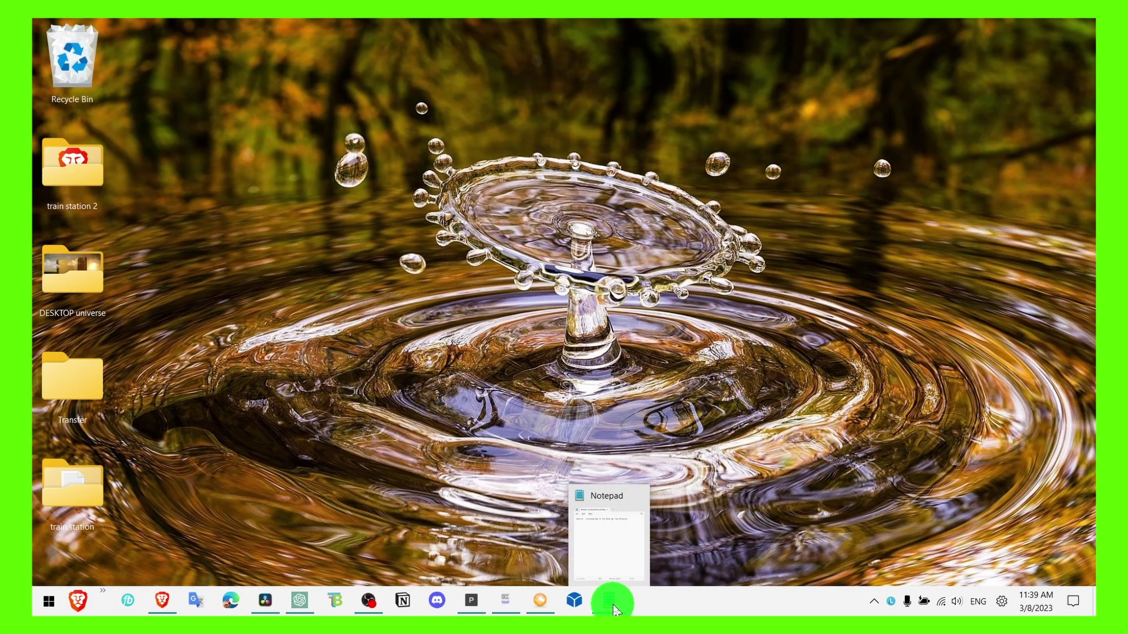
- Bring the Notepad note back on screen and focus its text
left_click(613, 604)
key("alt")
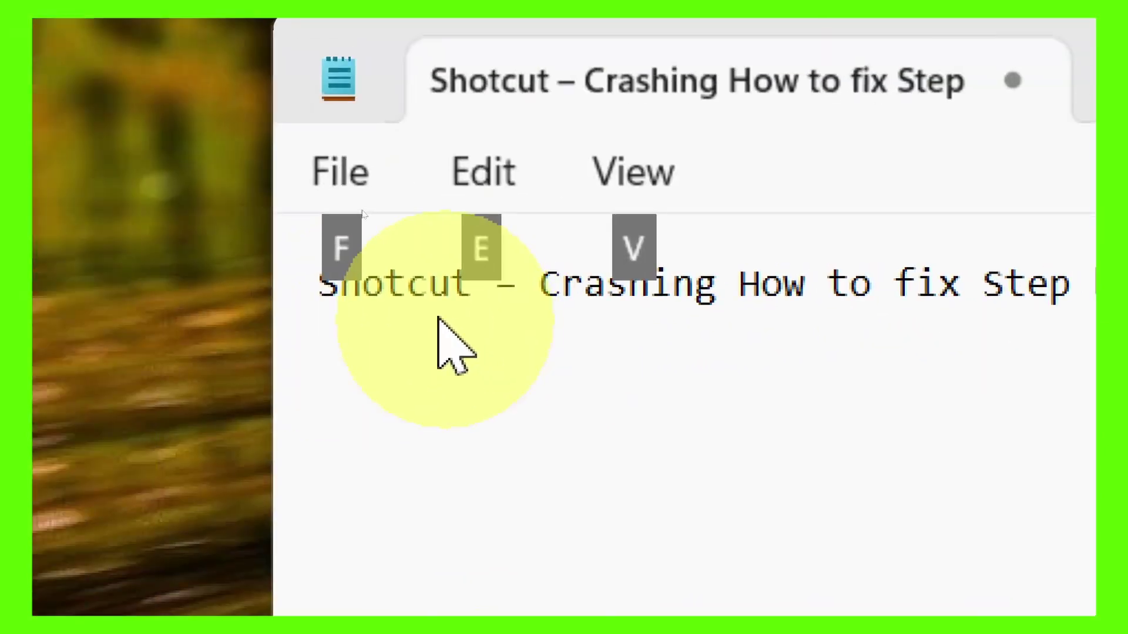
left_click(577, 322)
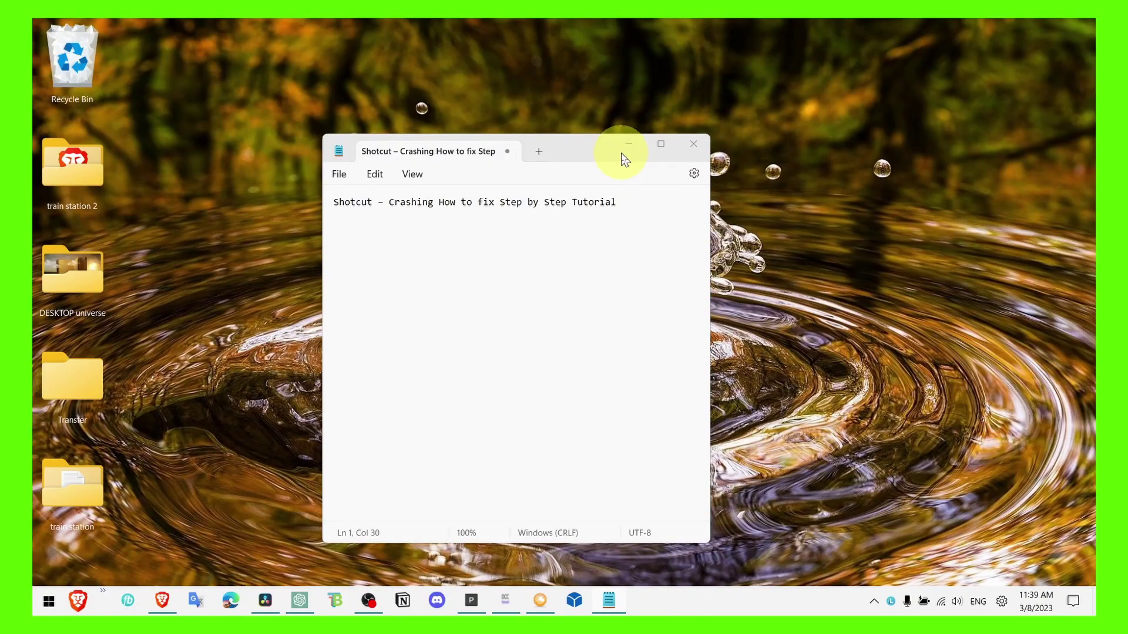
- Minimize the note, search Windows for 'graphics', and open Graphics settings
left_click(626, 150)
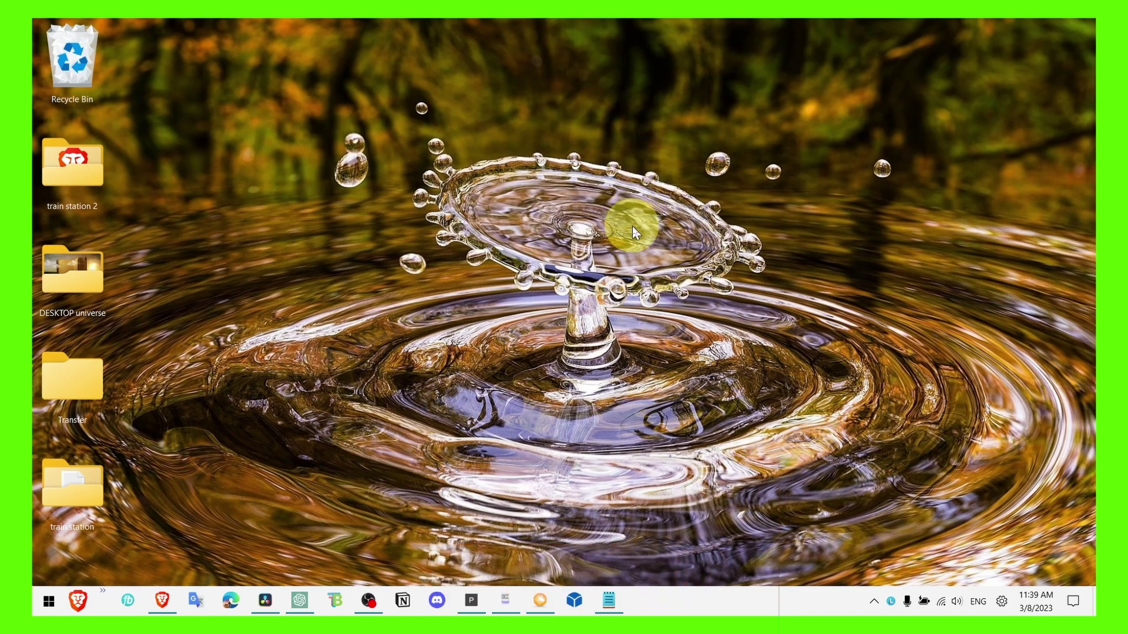
key("super+s")
type("graphics")
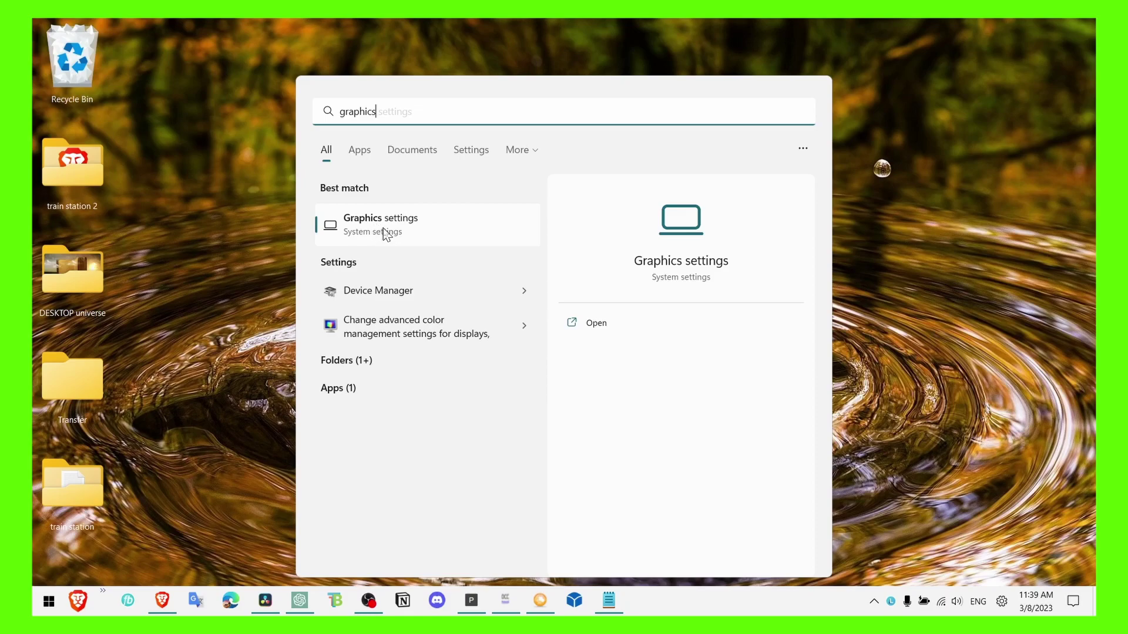
left_click(439, 233)
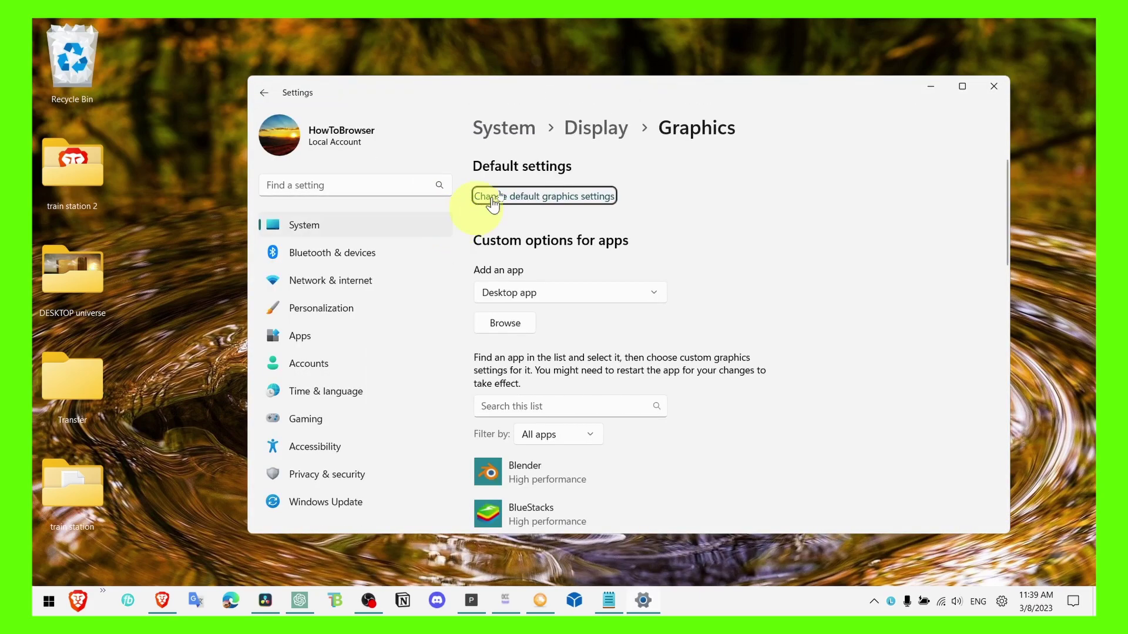
- Nudge the Settings window left and expand Shotcut video editor to show its install path
left_click_drag(565, 96, 529, 94)
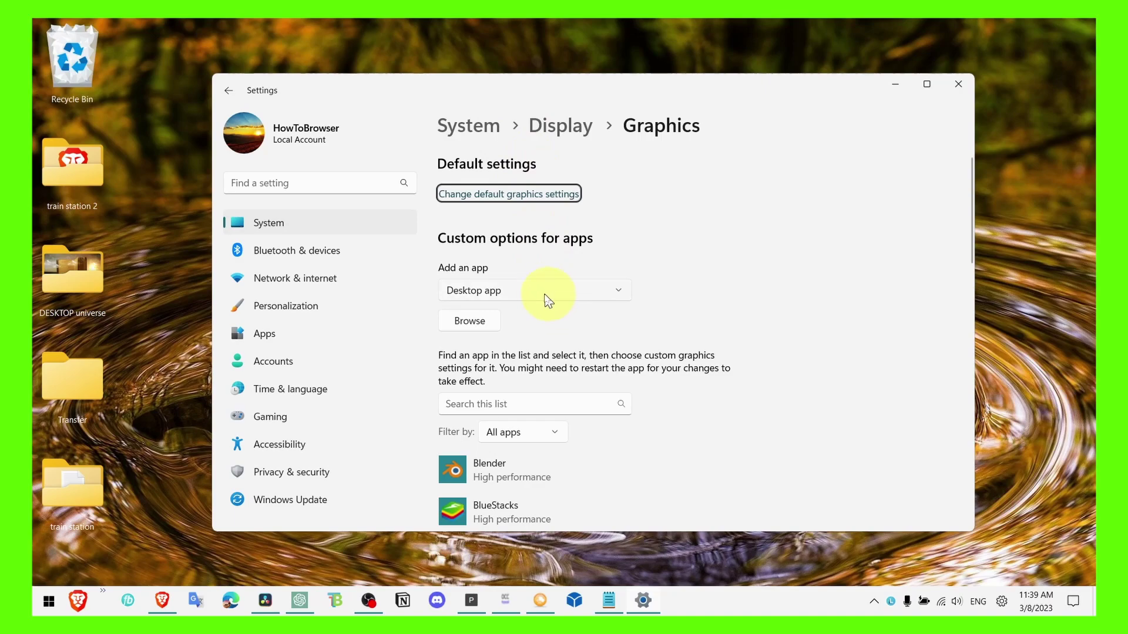
scroll(546, 300, "down", 2)
scroll(544, 300, "down", 2)
scroll(547, 301, "down", 1)
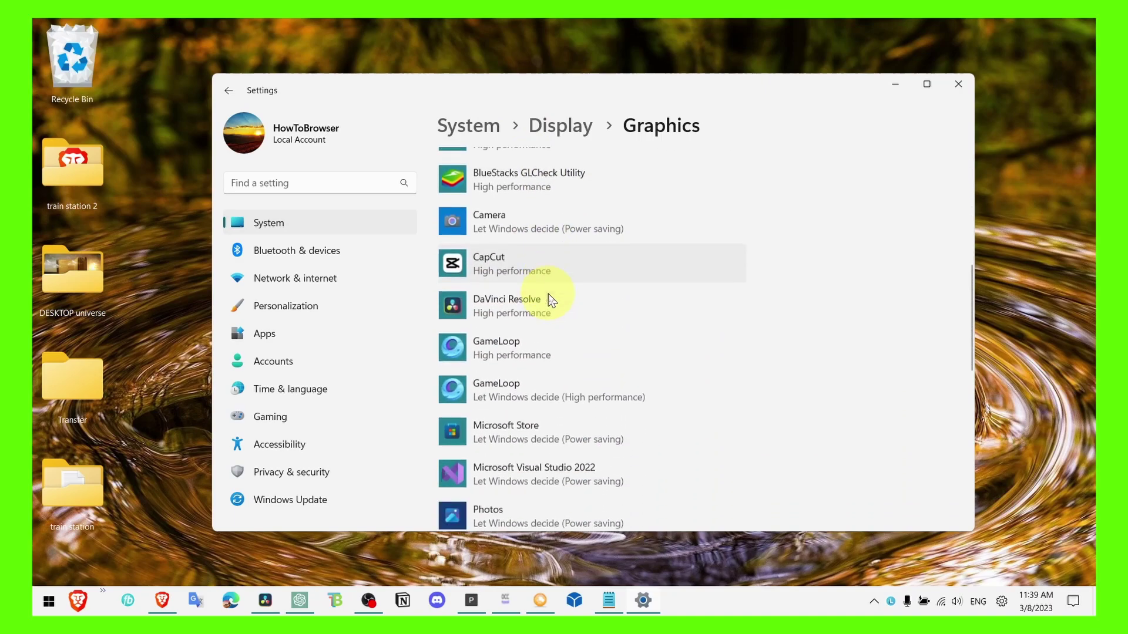
scroll(549, 301, "down", 1)
scroll(548, 300, "down", 2)
scroll(548, 301, "down", 2)
scroll(548, 301, "down", 3)
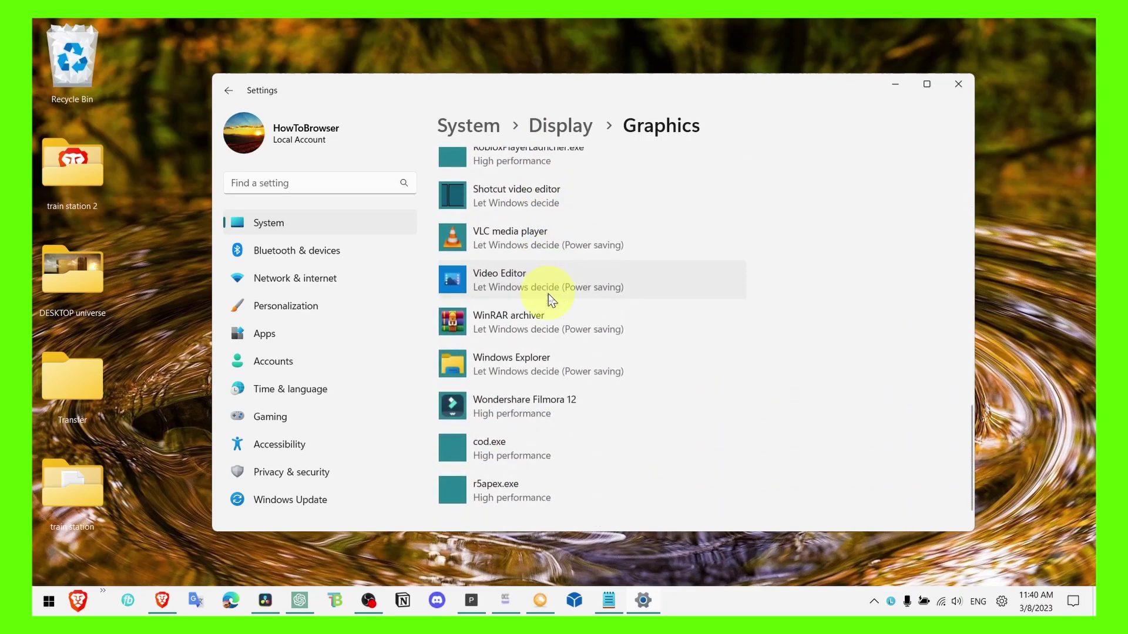
scroll(548, 296, "up", 3)
scroll(573, 306, "up", 2)
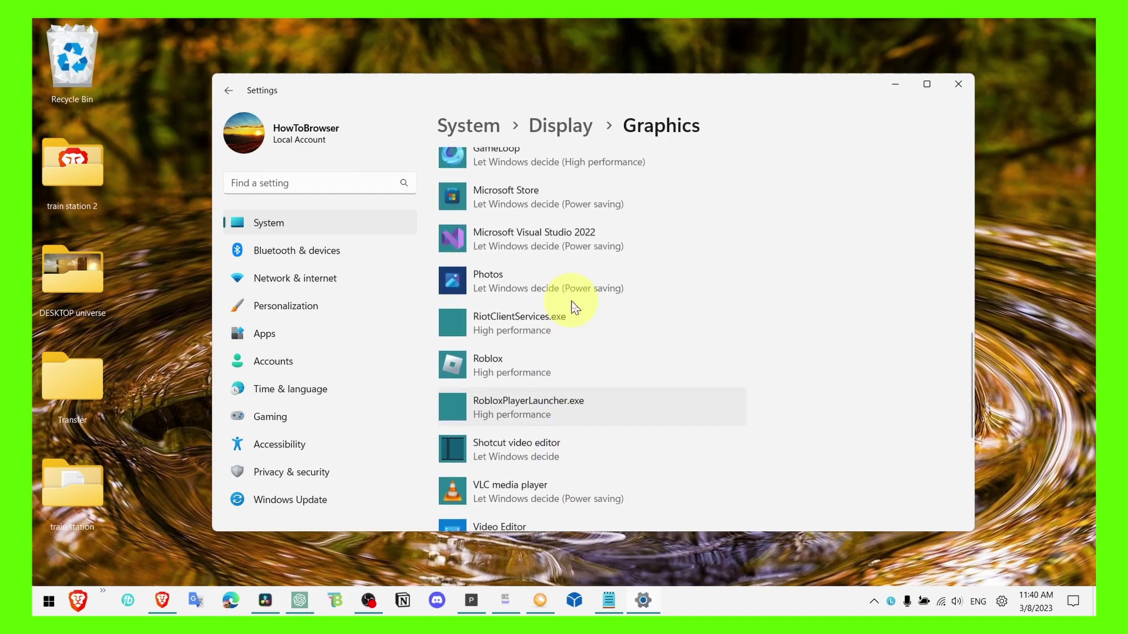
scroll(573, 305, "up", 2)
scroll(573, 305, "up", 2)
scroll(574, 305, "up", 2)
scroll(573, 305, "up", 1)
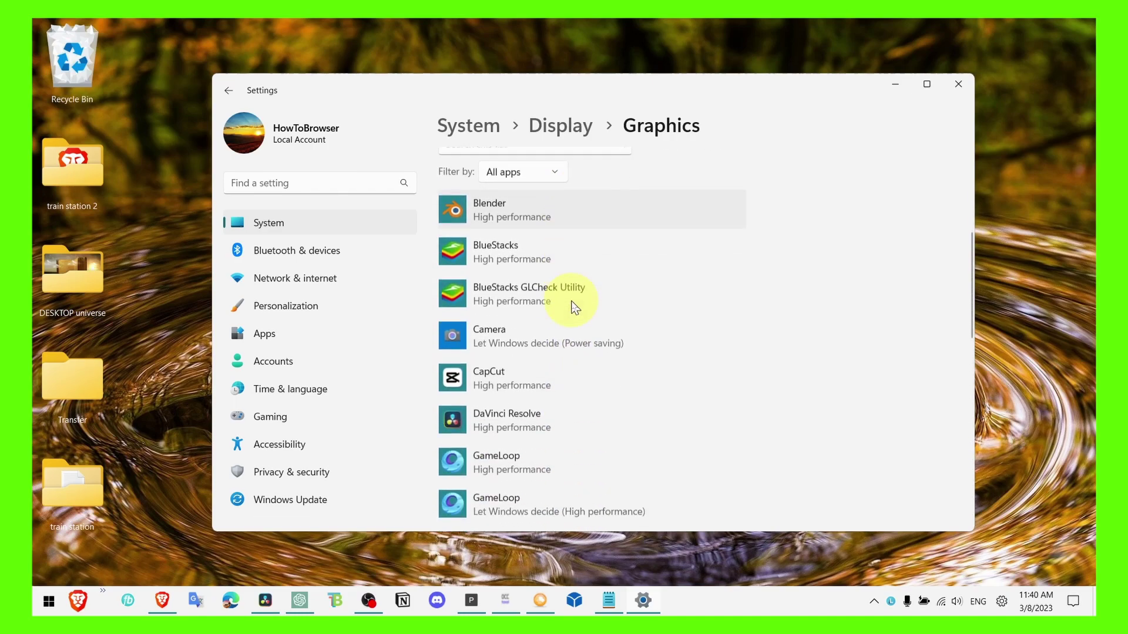
scroll(573, 304, "down", 3)
scroll(572, 305, "down", 1)
scroll(574, 305, "down", 2)
left_click(544, 337)
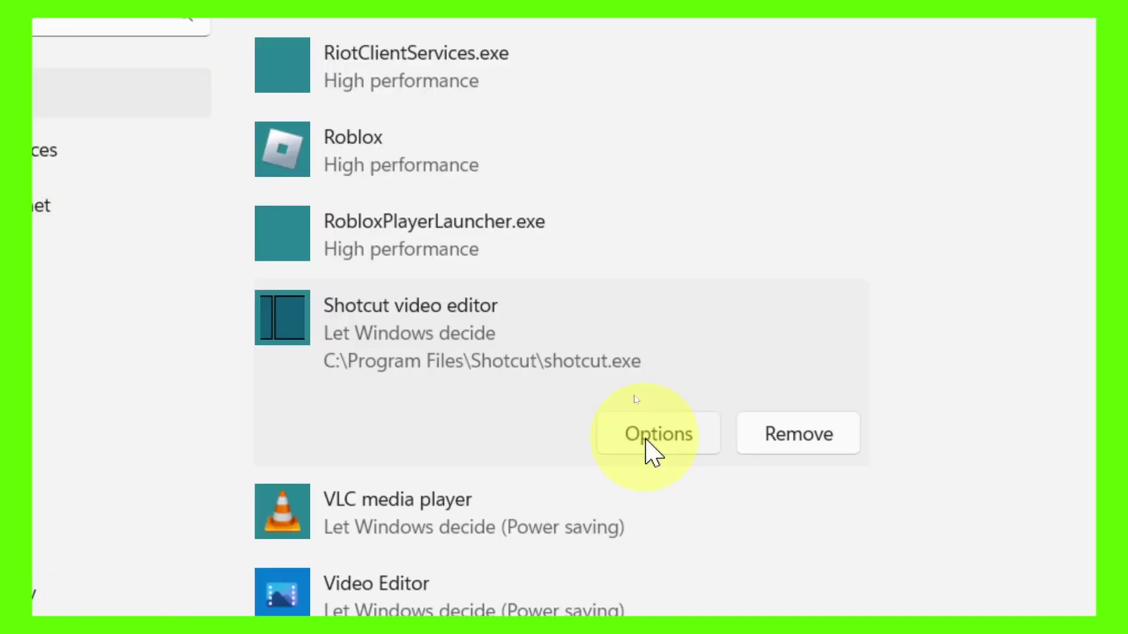
- Set Shotcut video editor's graphics preference to High performance and save it
left_click(631, 397)
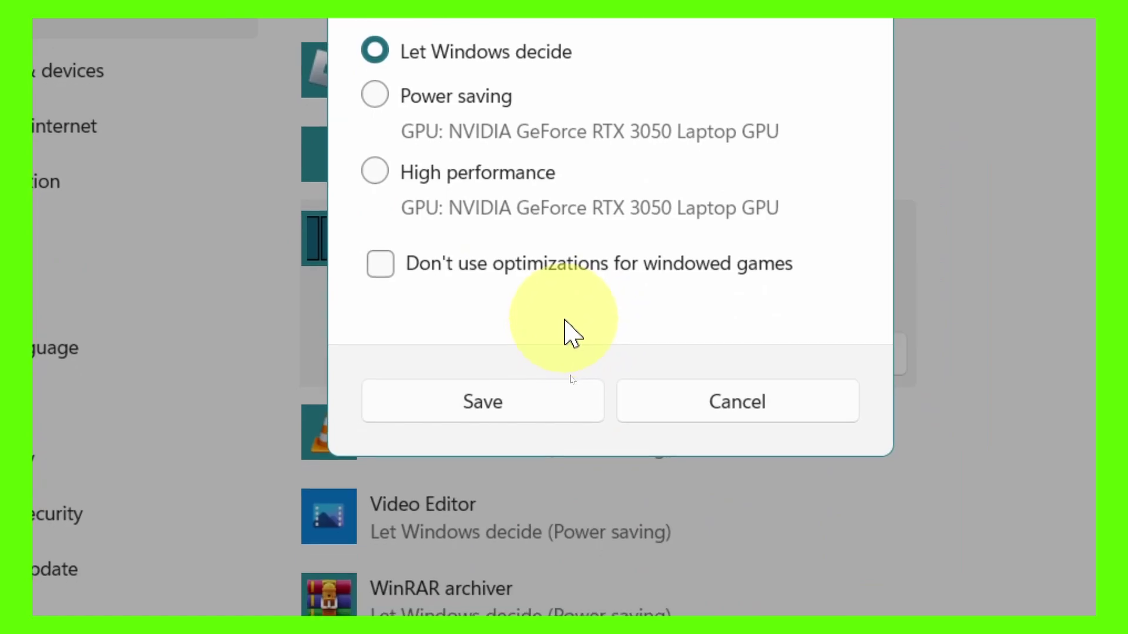
left_click(569, 317)
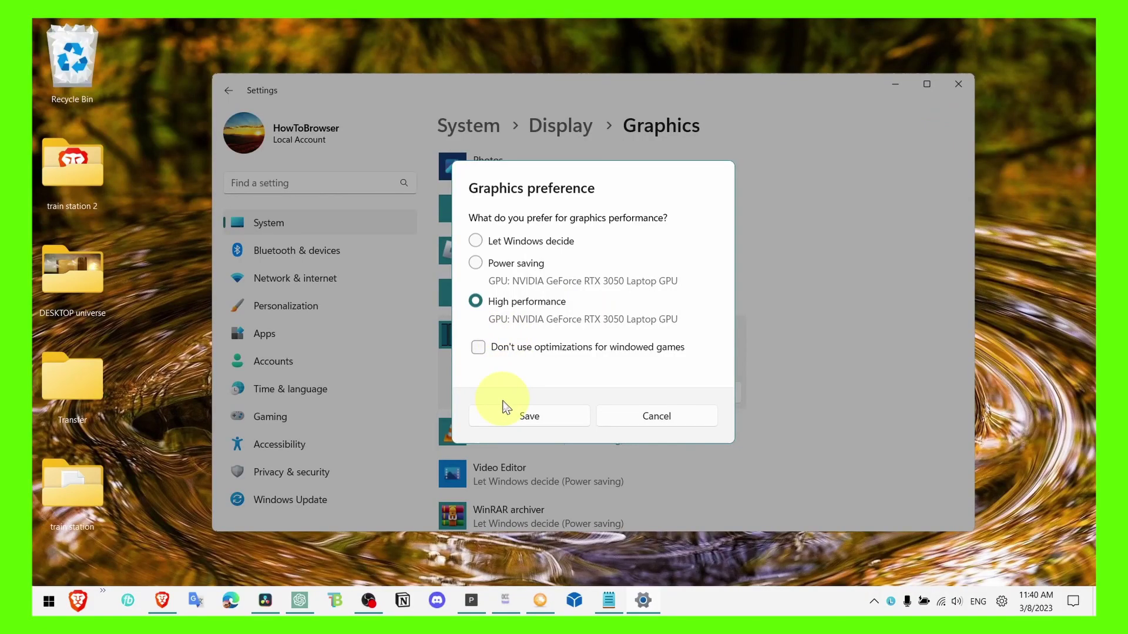
left_click(520, 413)
left_click(952, 90)
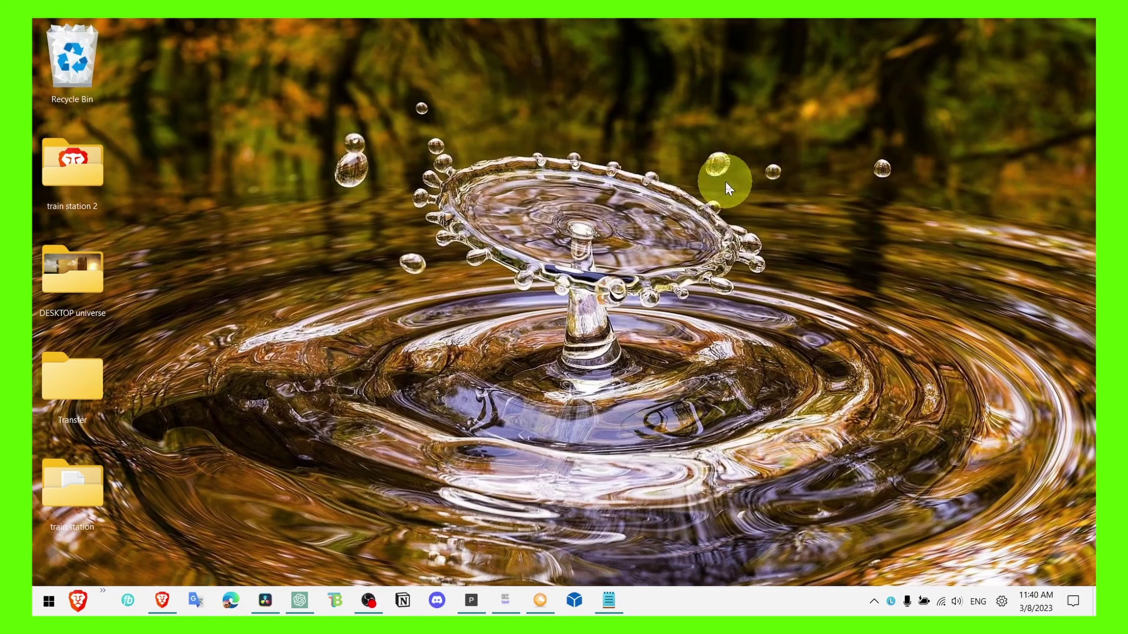